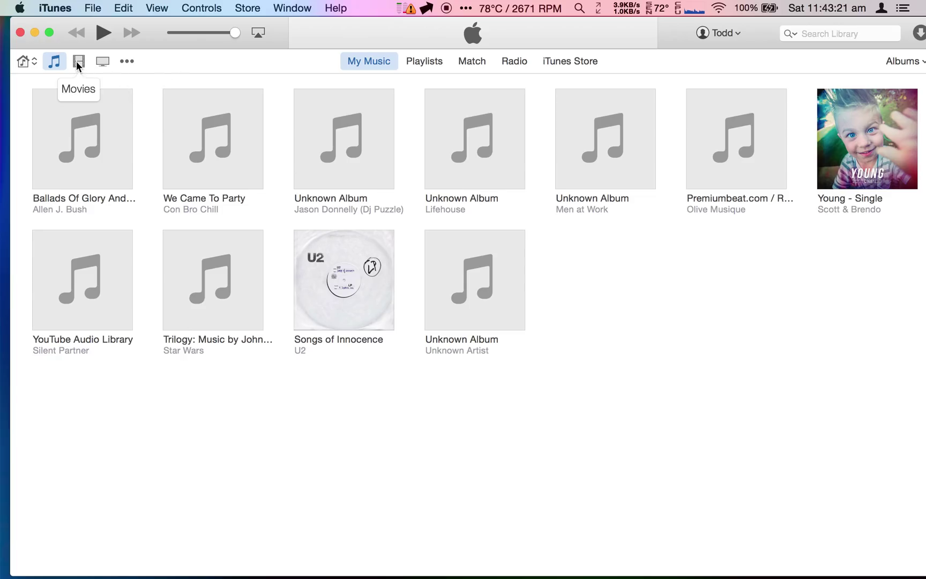
pyautogui.click(422, 60)
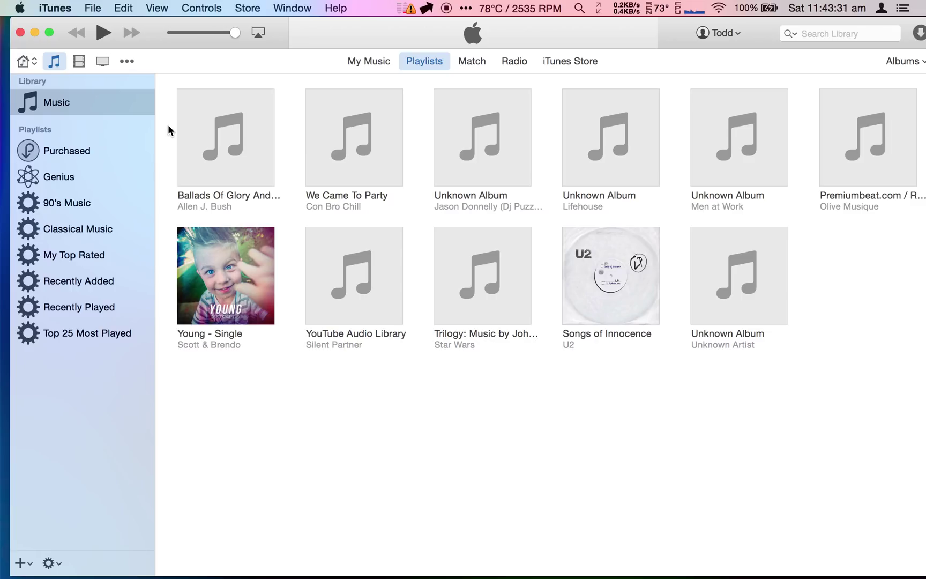
pyautogui.click(371, 59)
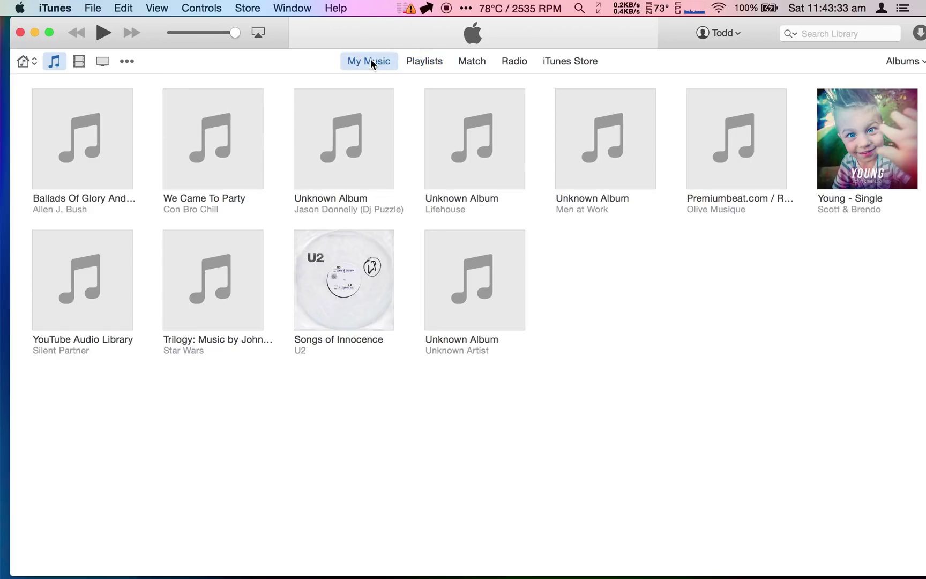
pyautogui.click(422, 62)
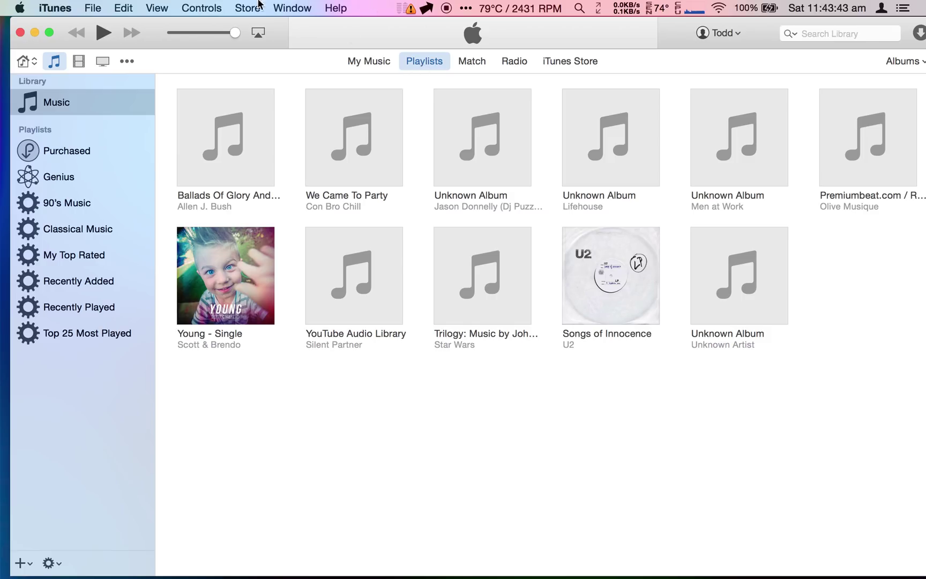
pyautogui.click(166, 6)
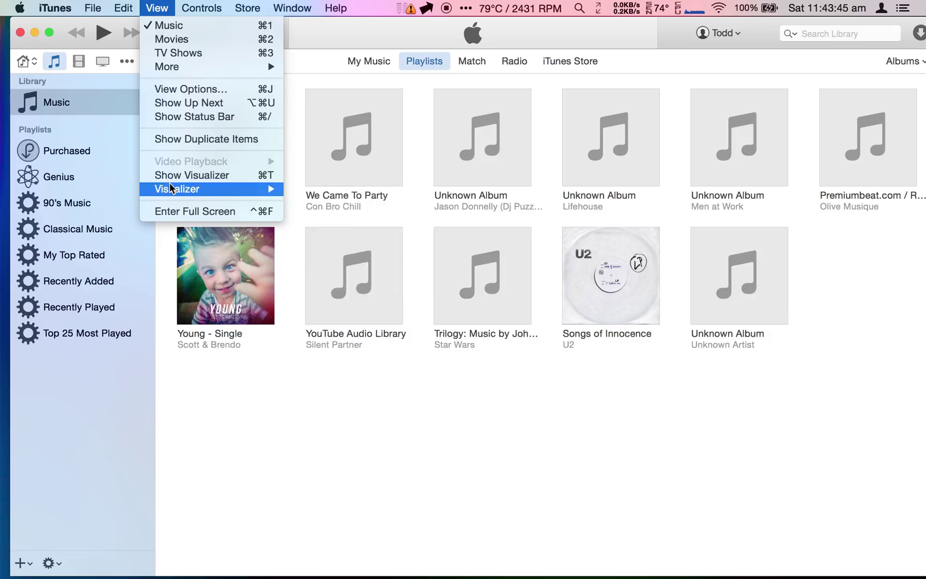
pyautogui.click(163, 6)
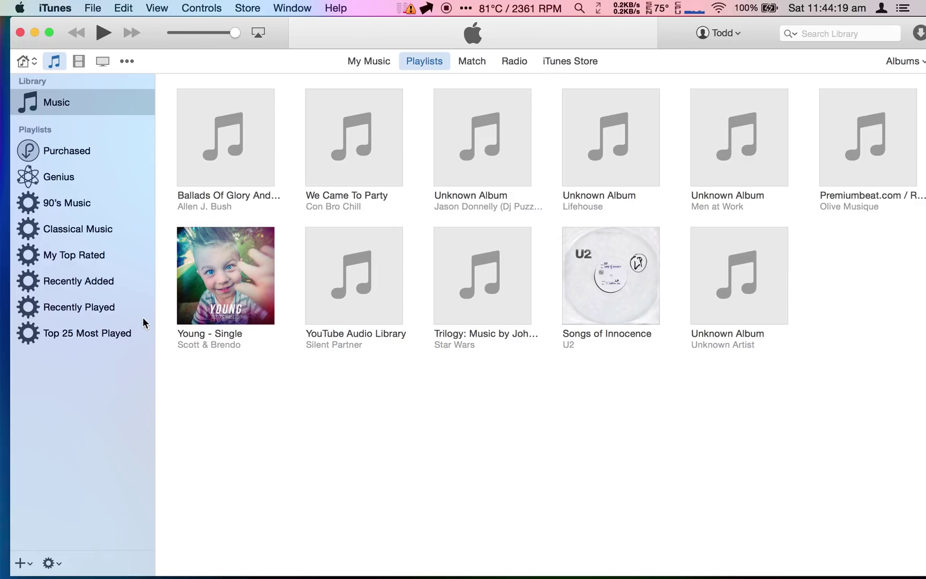
pyautogui.click(24, 563)
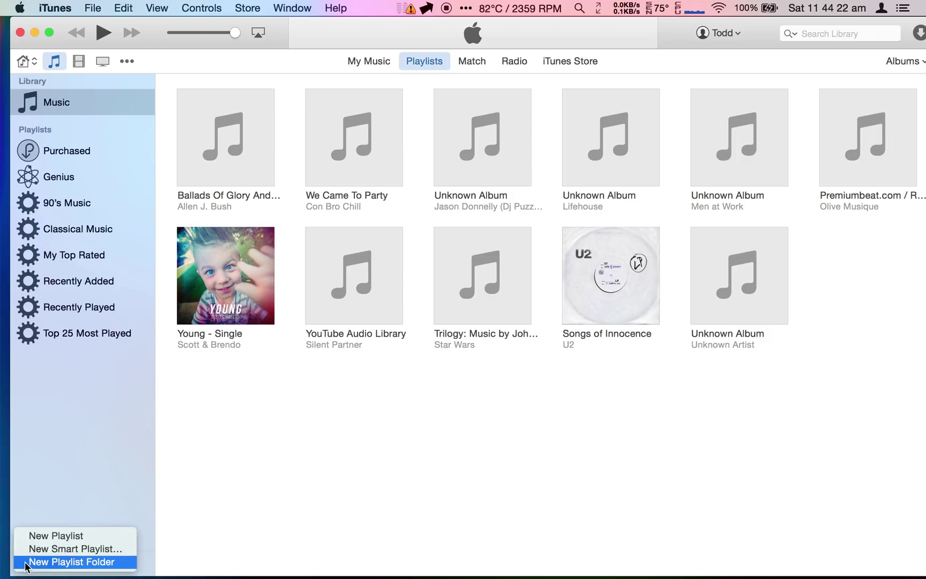
pyautogui.click(217, 446)
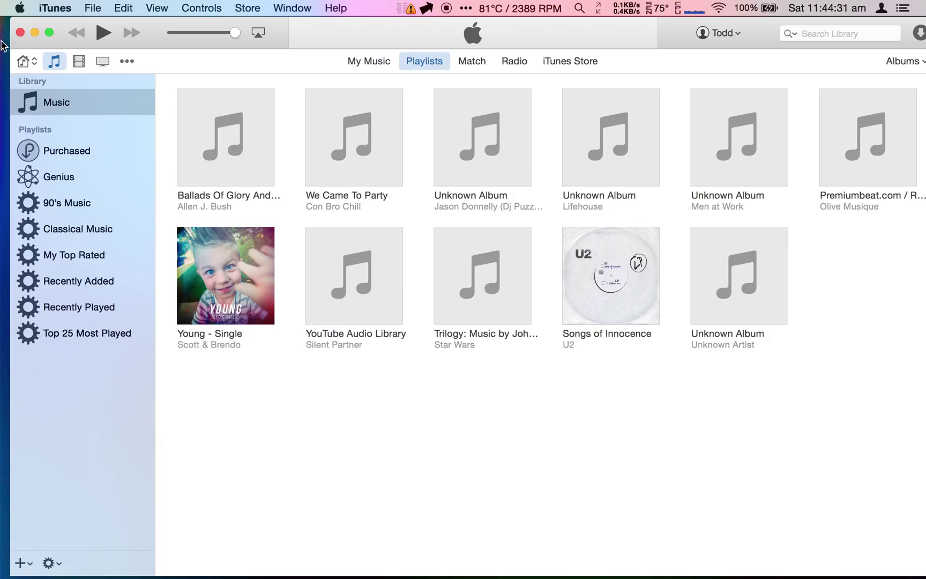
pyautogui.click(77, 61)
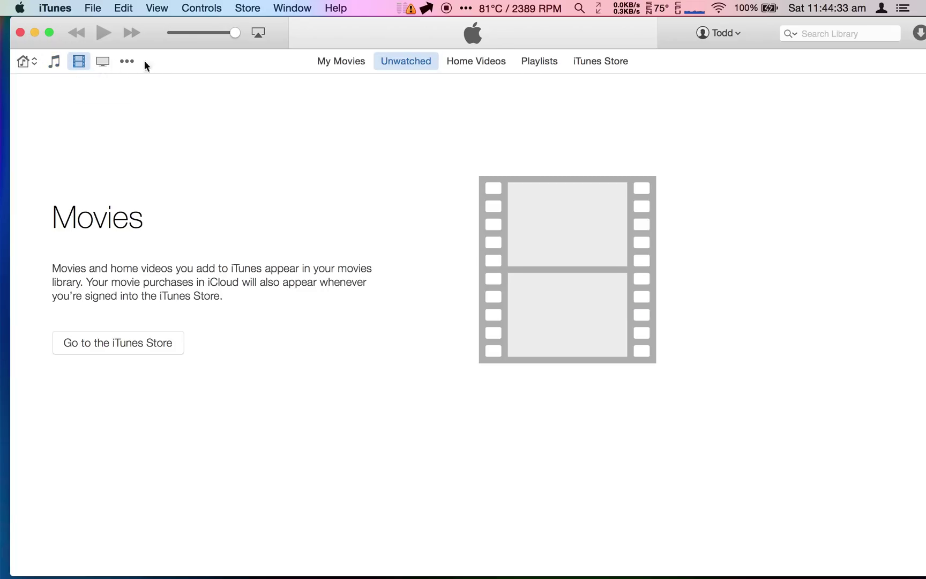
pyautogui.click(55, 60)
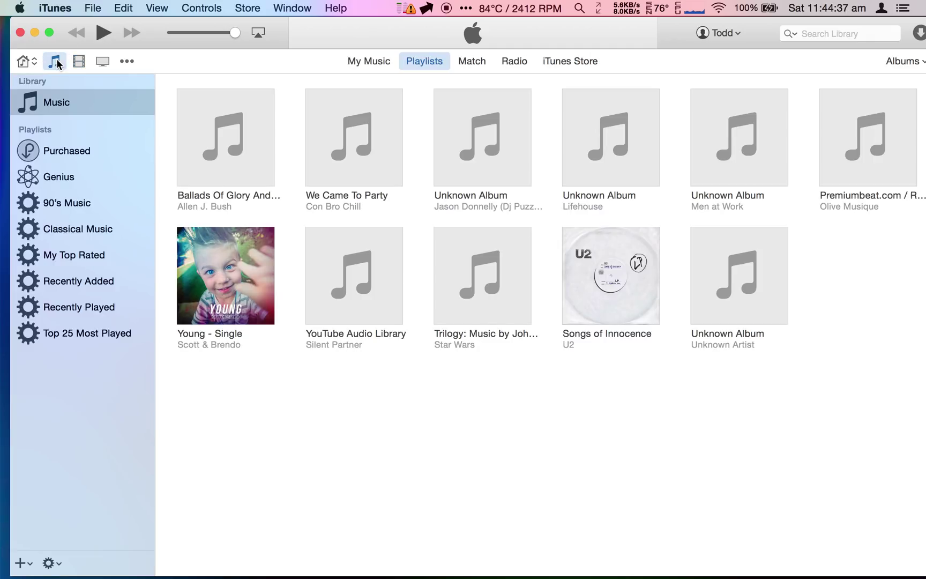